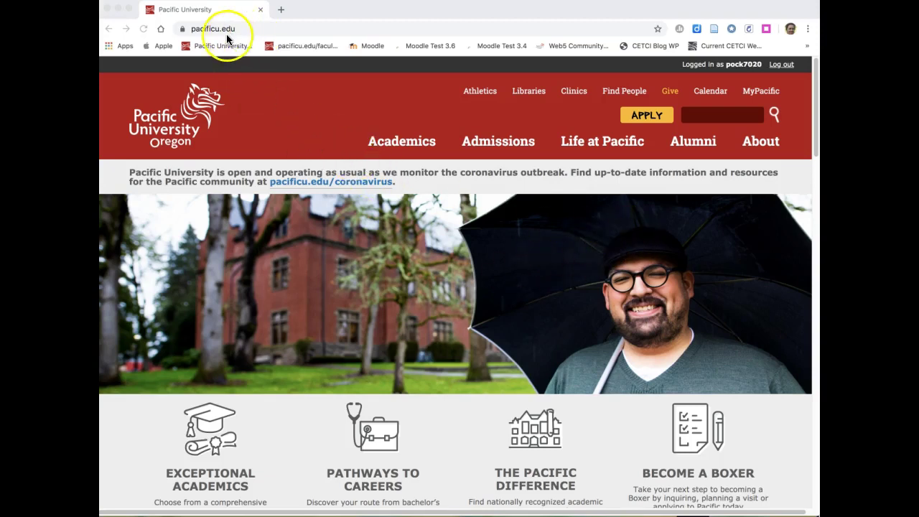
- Open BoxerApps from the faculty and staff services in MyPacific's full list of online tools
click(759, 97)
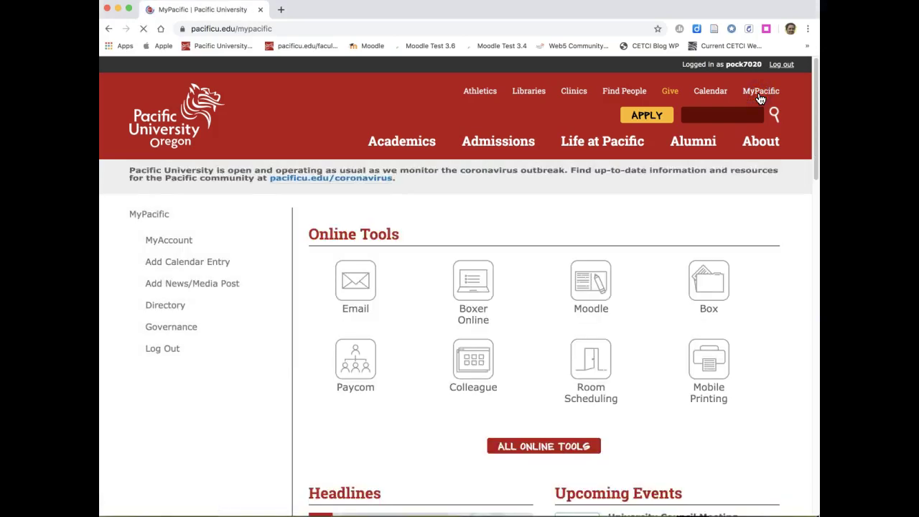
click(521, 441)
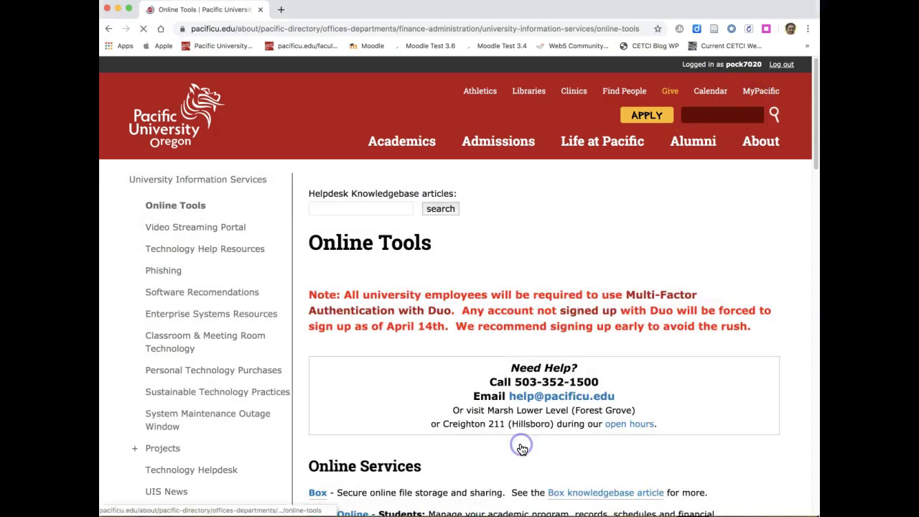
scroll(522, 449, down, 7)
scroll(522, 448, down, 6)
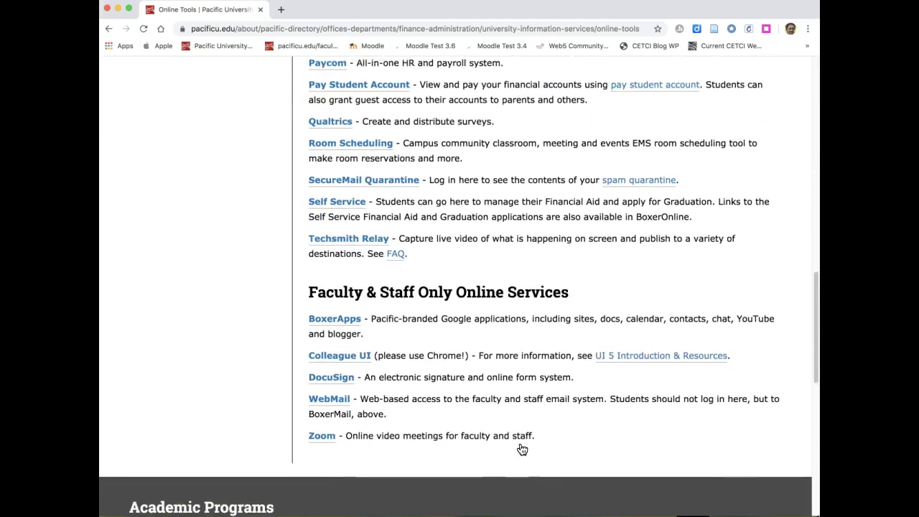
click(342, 307)
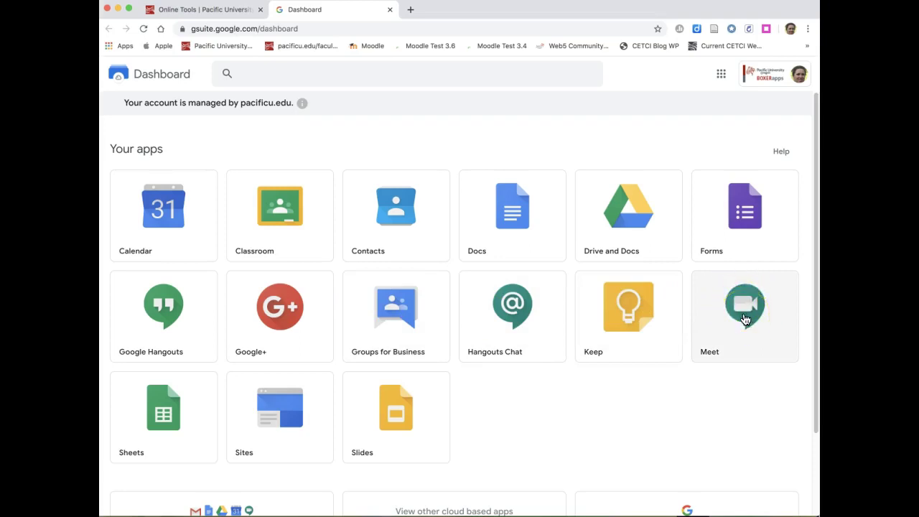
- Open Google Meet from the dashboard, start a meeting with the nickname english180 and join it
click(723, 75)
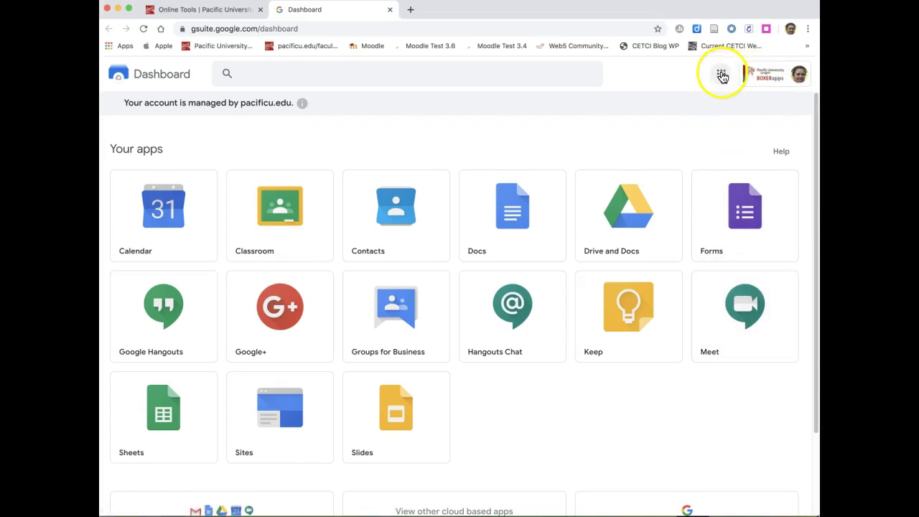
click(743, 316)
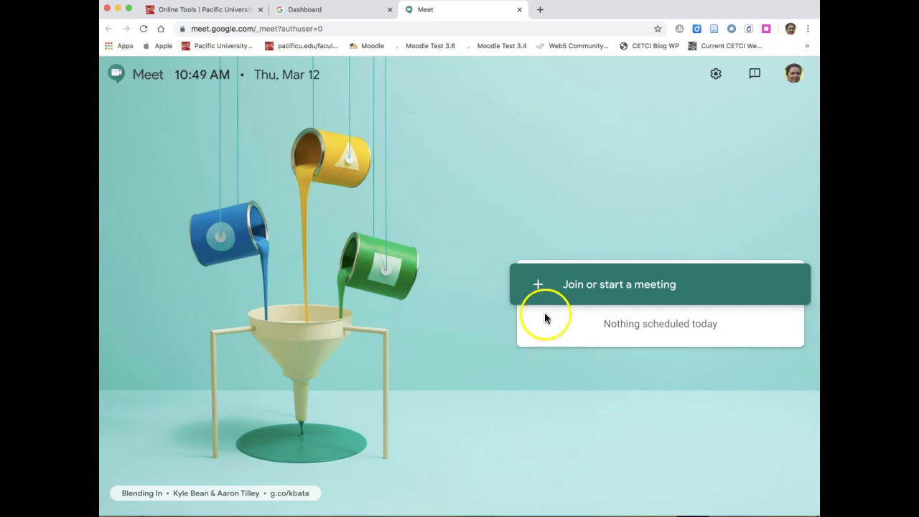
click(576, 286)
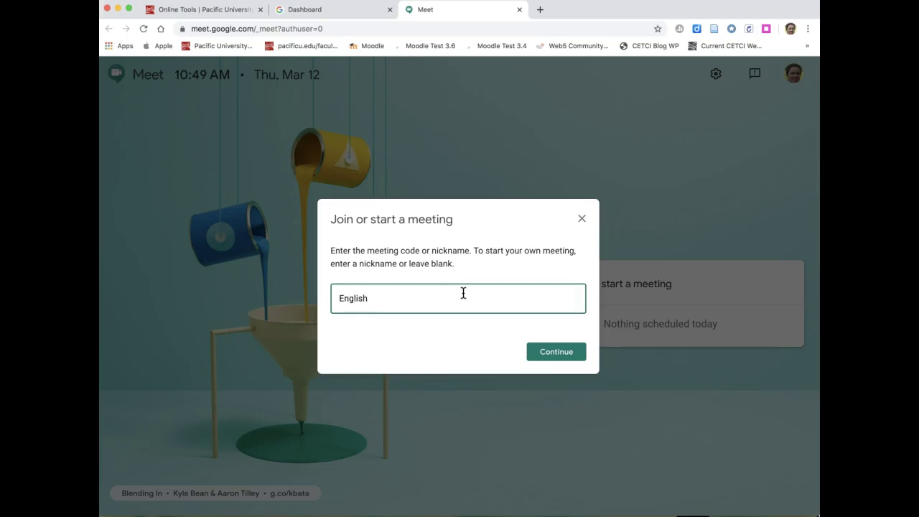
click(559, 355)
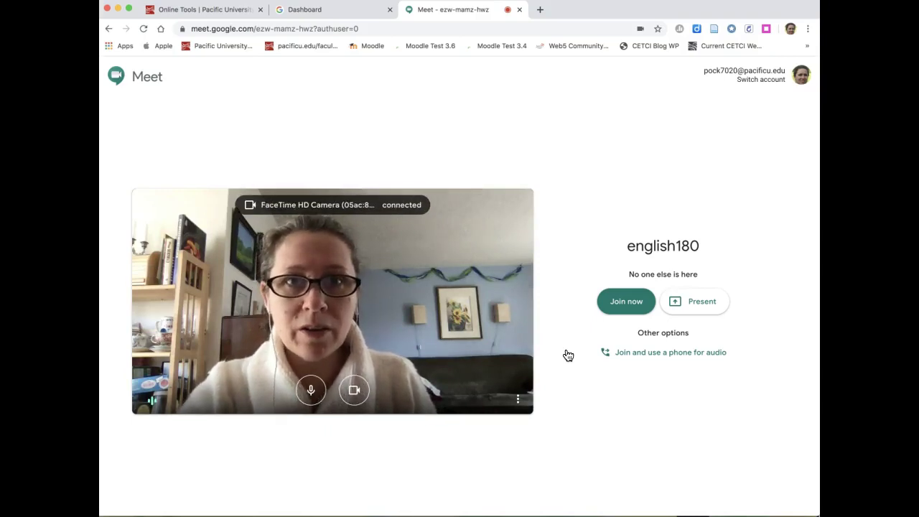
click(626, 306)
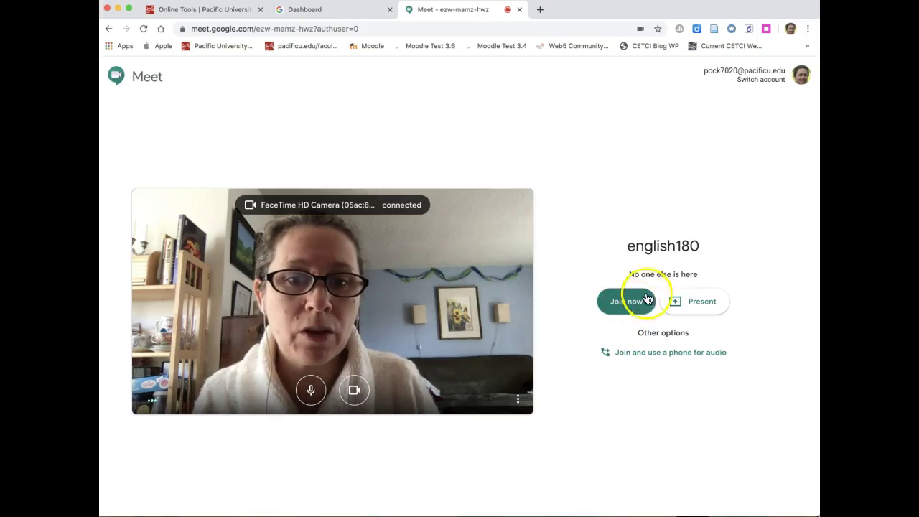
click(624, 308)
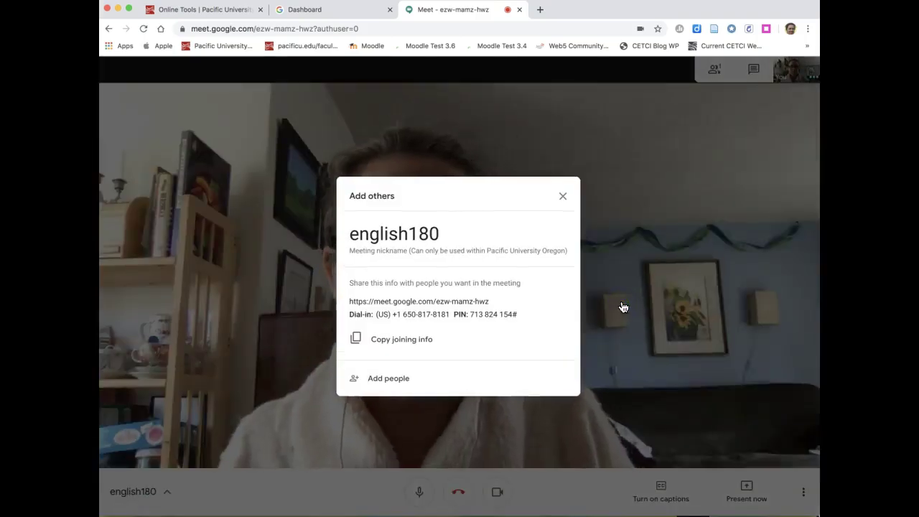
- Highlight the meeting link in the joining information and close the Add others dialog
click(496, 302)
drag(436, 303, 349, 306)
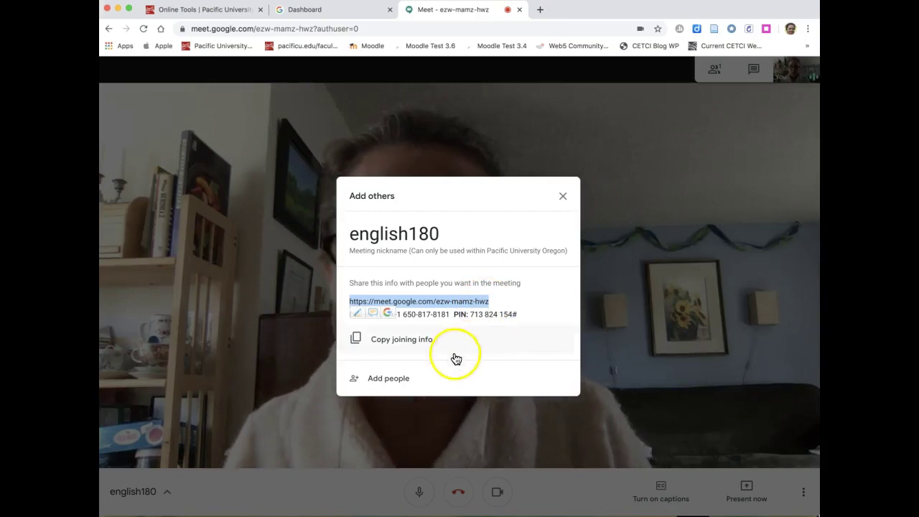
click(563, 196)
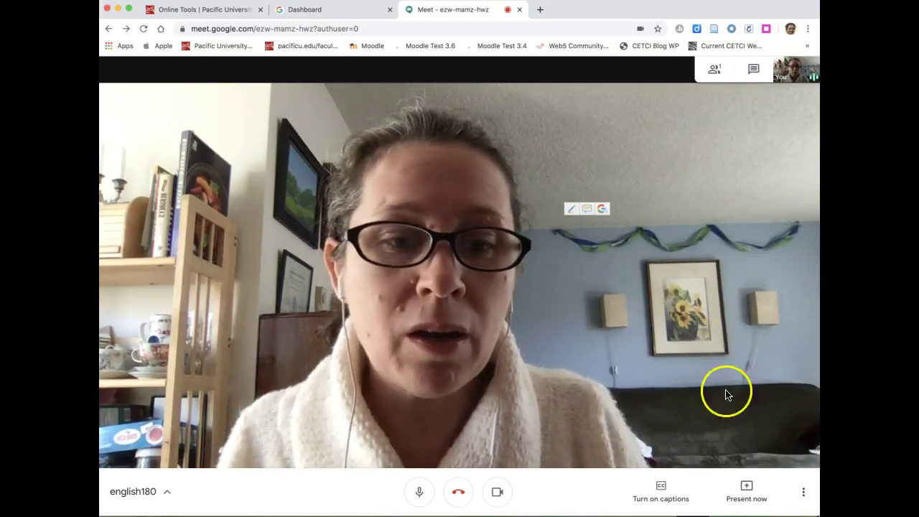
- Present the entire screen to the meeting participants
click(747, 491)
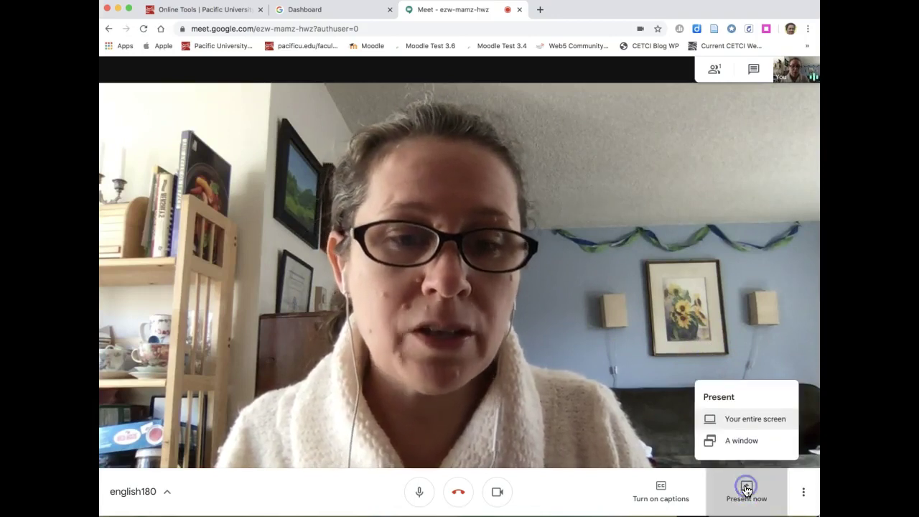
click(752, 421)
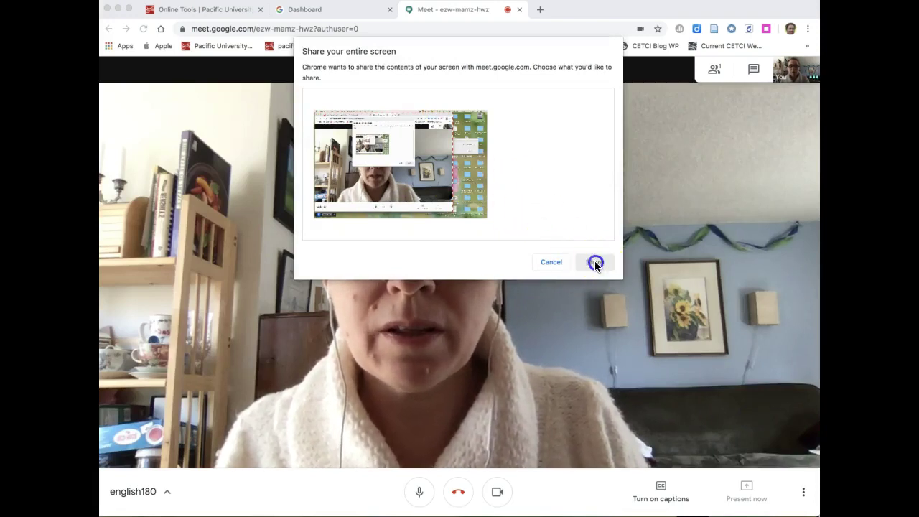
click(454, 189)
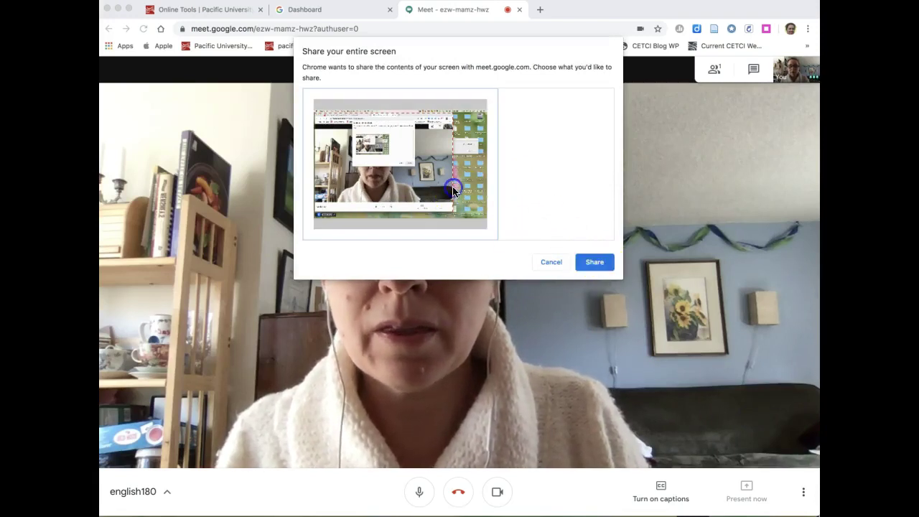
click(594, 262)
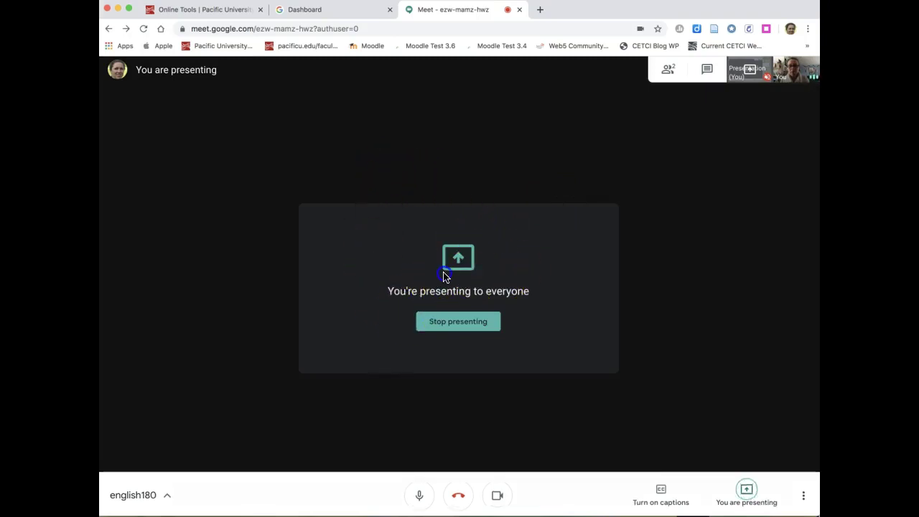
- Show the Google apps dashboard while sharing, return to the meeting and stop presenting
click(291, 10)
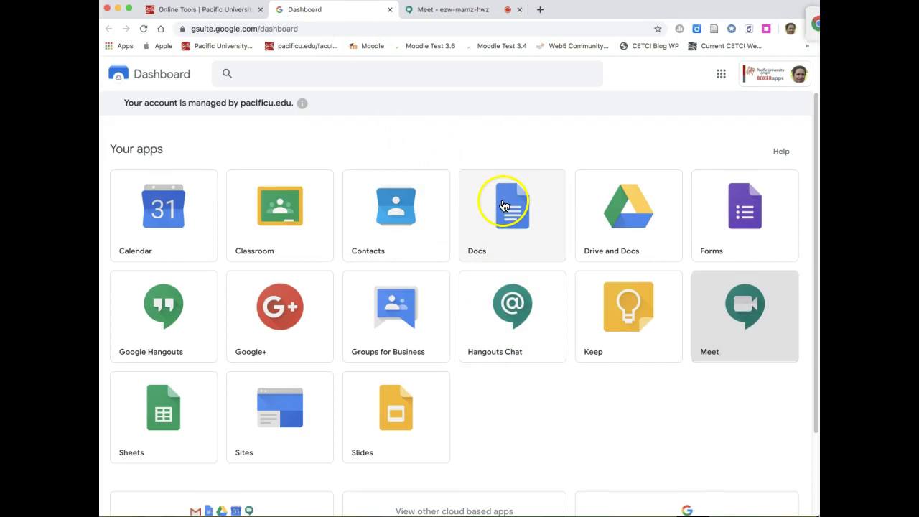
click(446, 12)
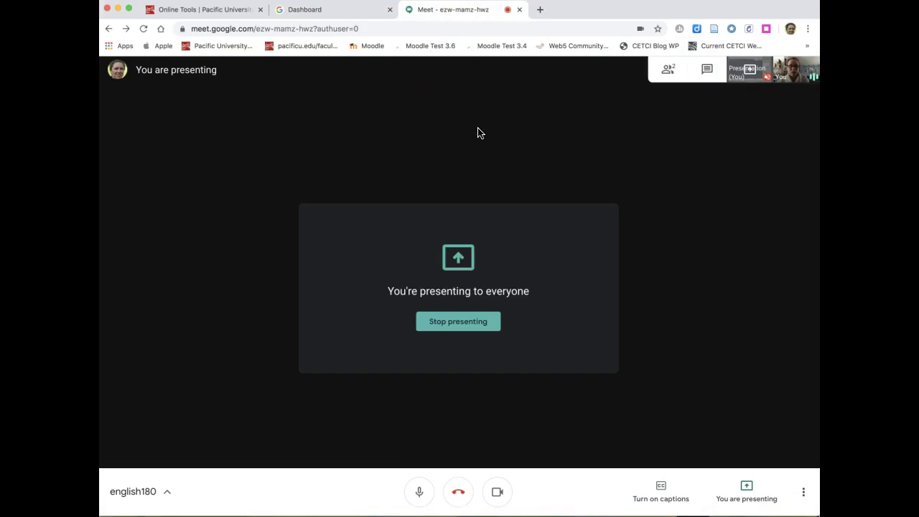
click(454, 322)
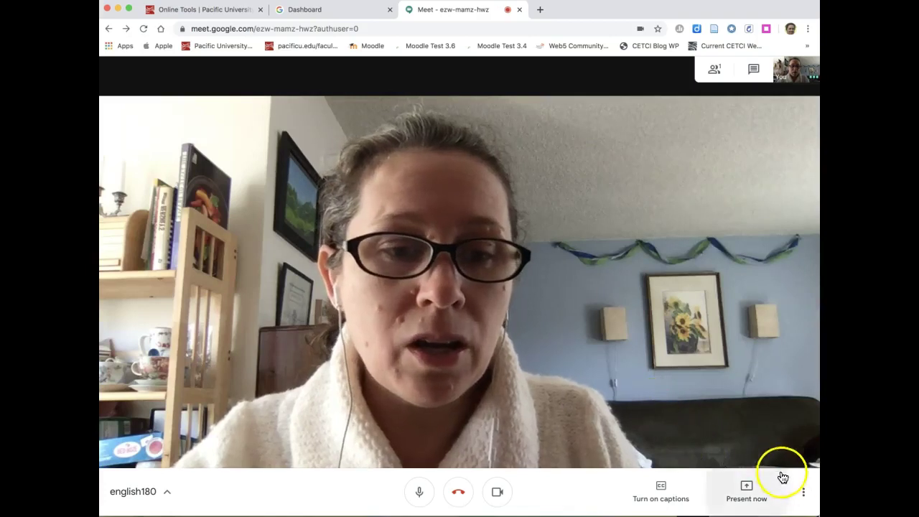
- Start recording the meeting and accept the participant consent notice
click(805, 495)
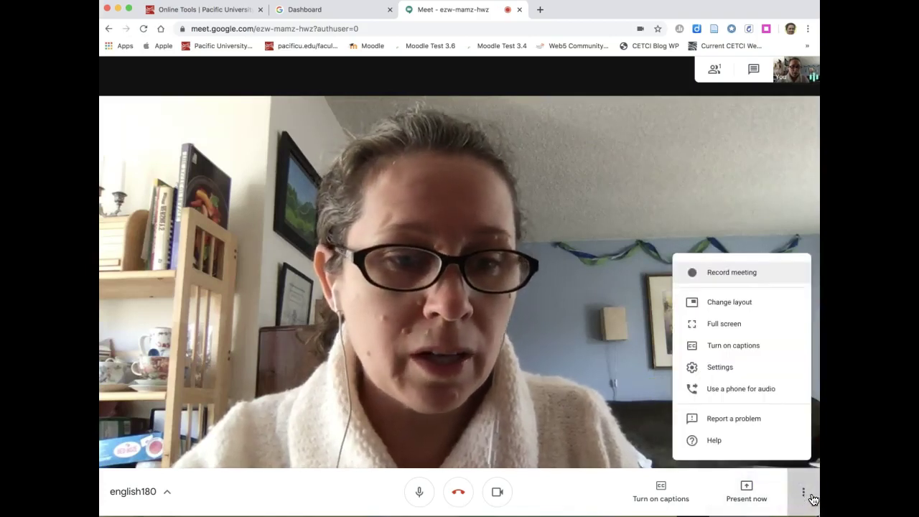
click(715, 277)
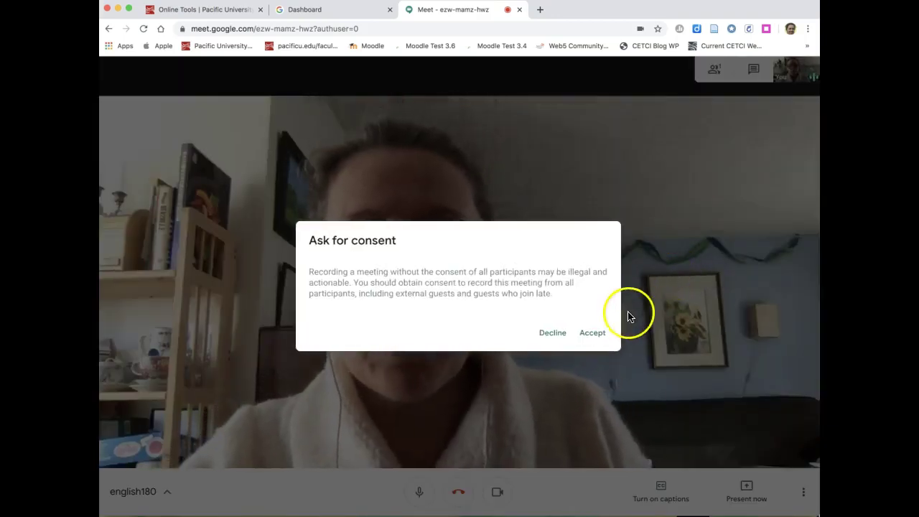
click(598, 333)
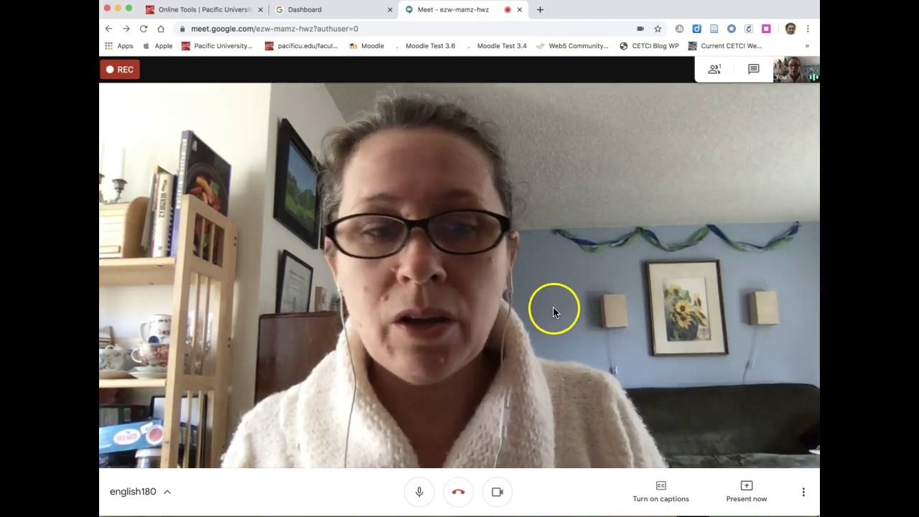
- Stop the meeting recording and confirm that it should end
click(802, 493)
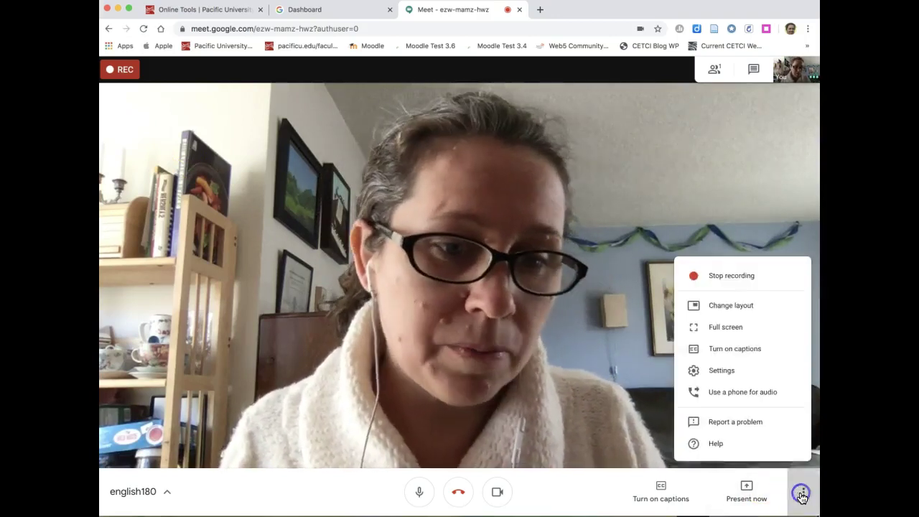
click(722, 275)
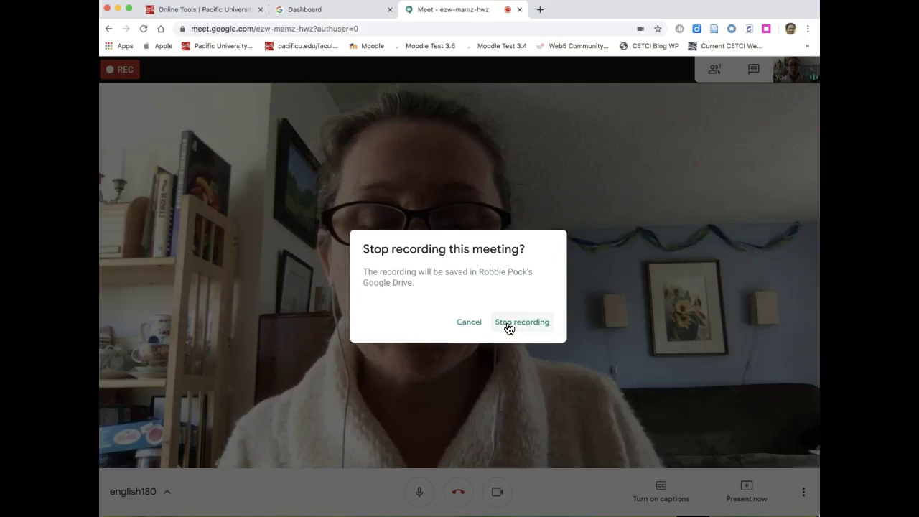
click(508, 325)
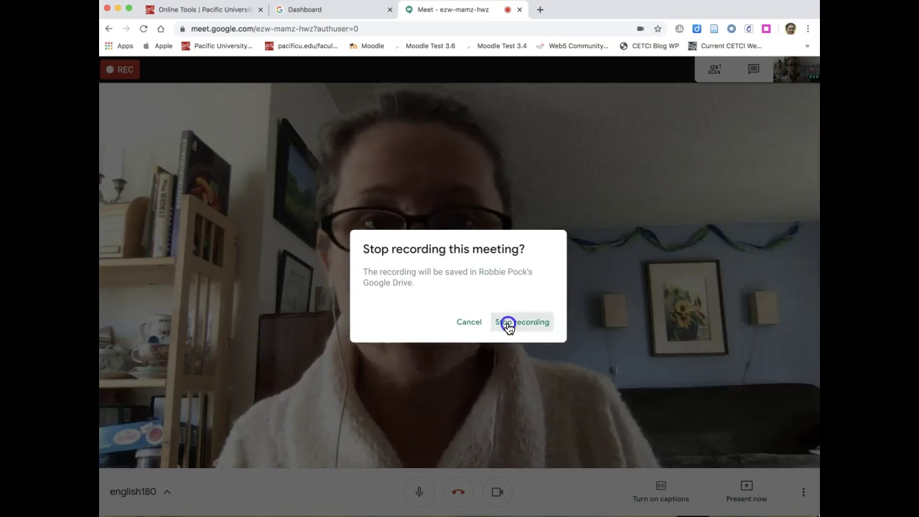
click(584, 294)
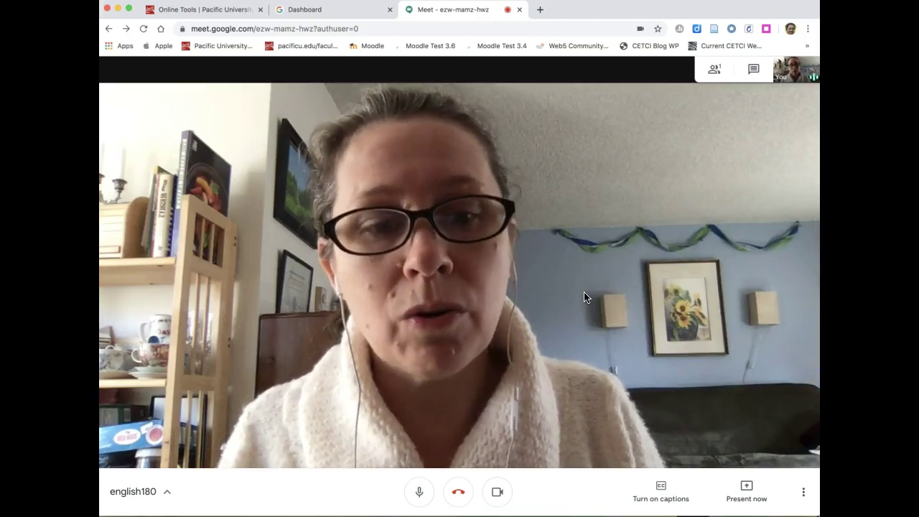
click(593, 300)
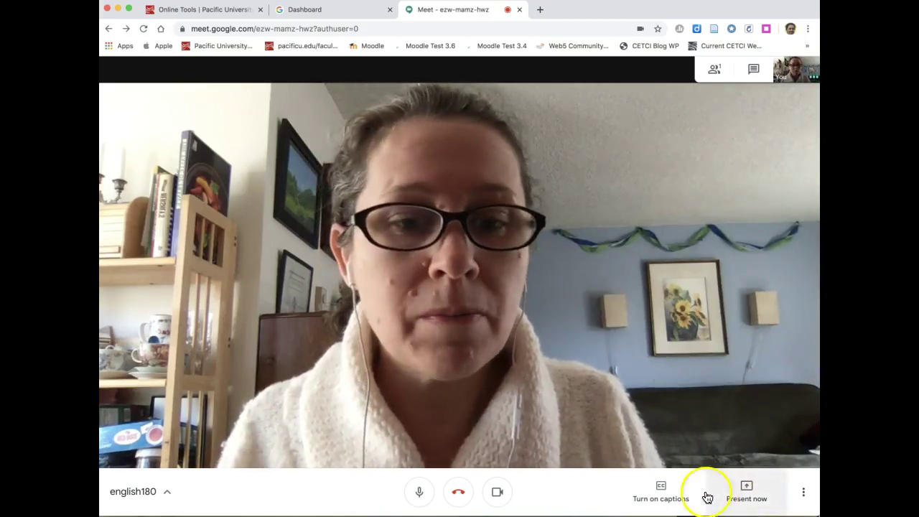
- Turn on live captions for the meeting and open the chat with participants
click(661, 490)
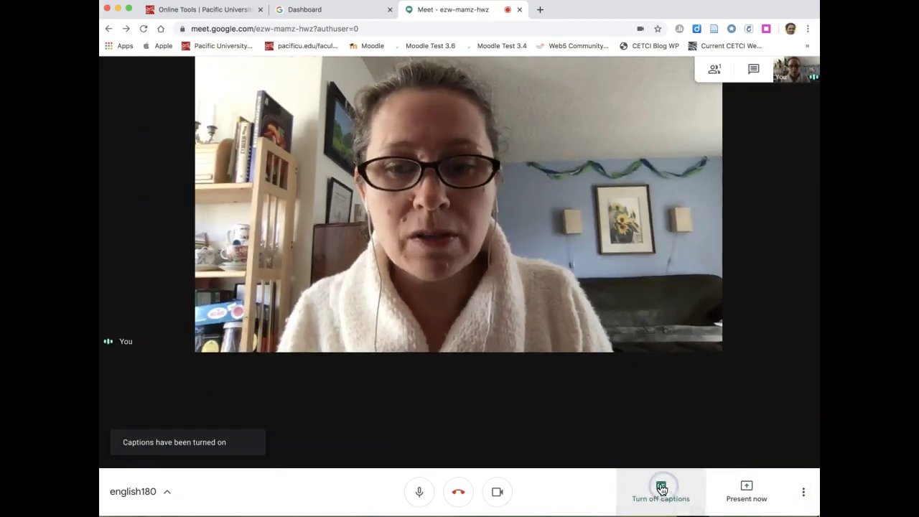
click(574, 395)
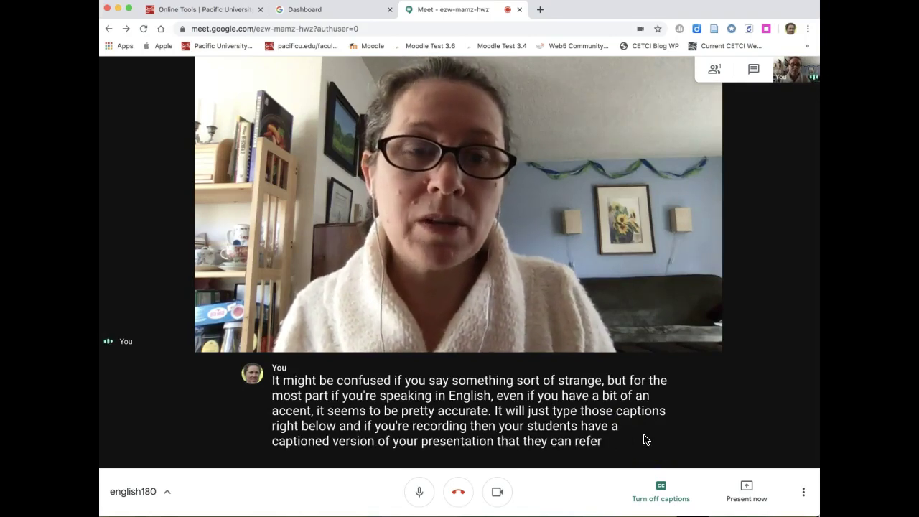
click(752, 75)
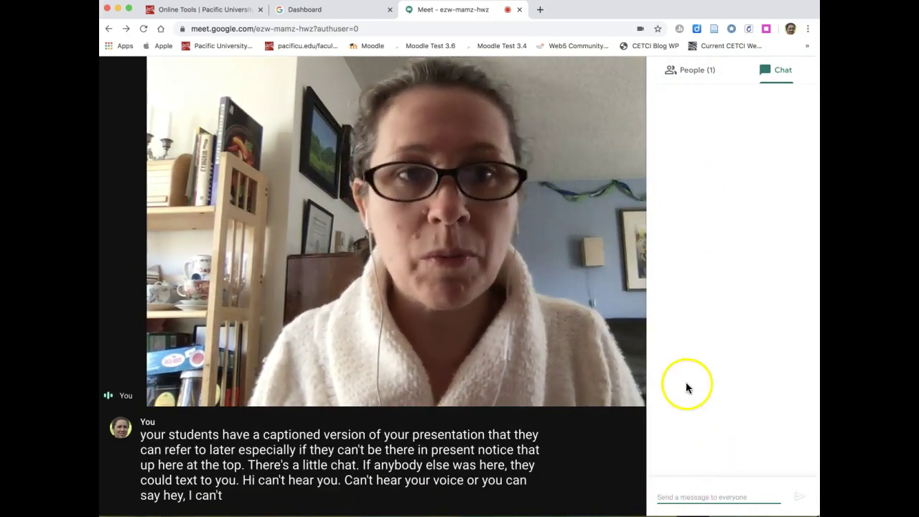
click(710, 112)
click(632, 106)
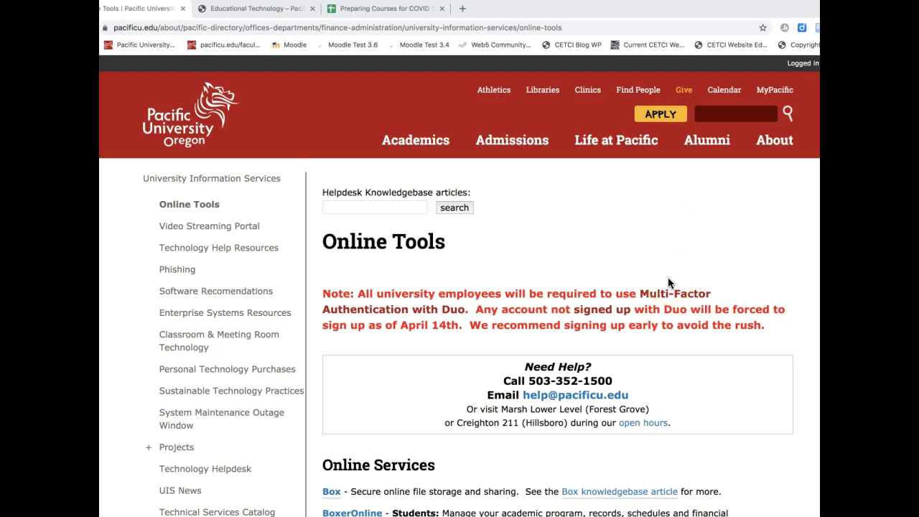
- Open BoxerApps from the university's Online Tools page and go to My Drive in Google Drive
scroll(668, 282, down, 10)
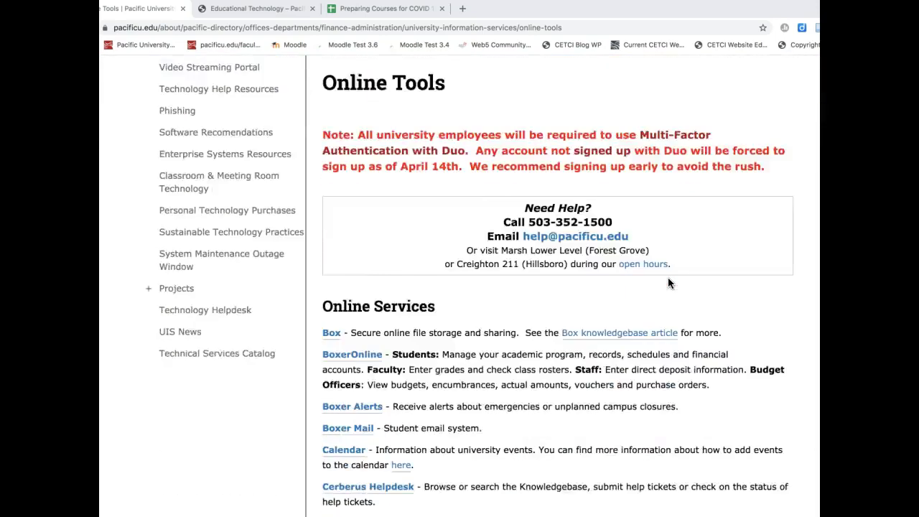
scroll(668, 282, down, 3)
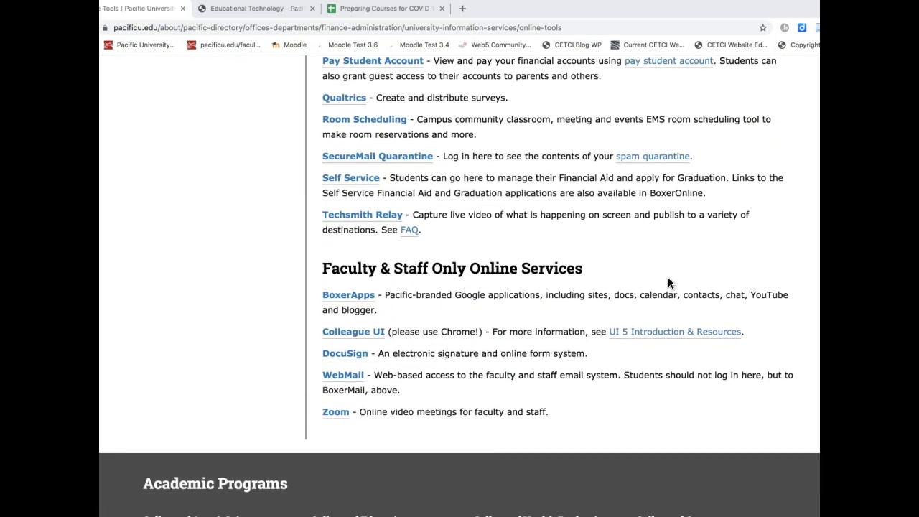
click(351, 297)
click(351, 297)
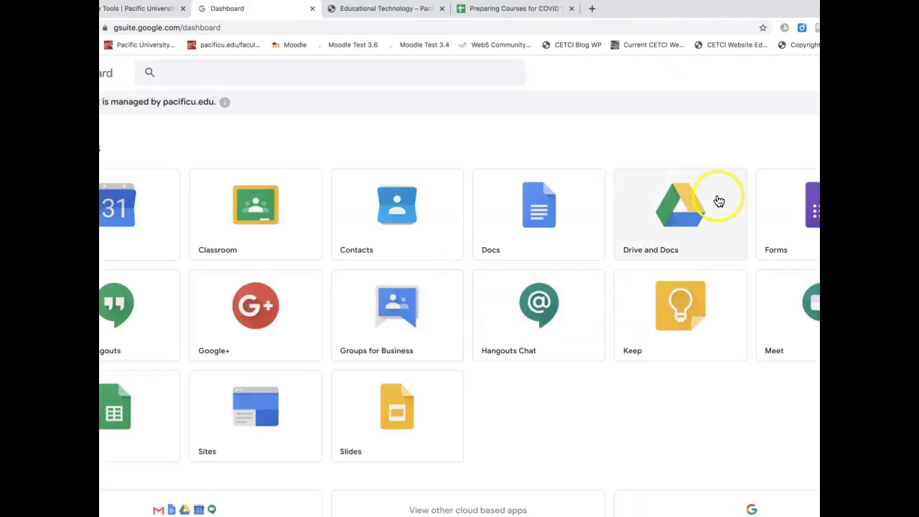
click(671, 235)
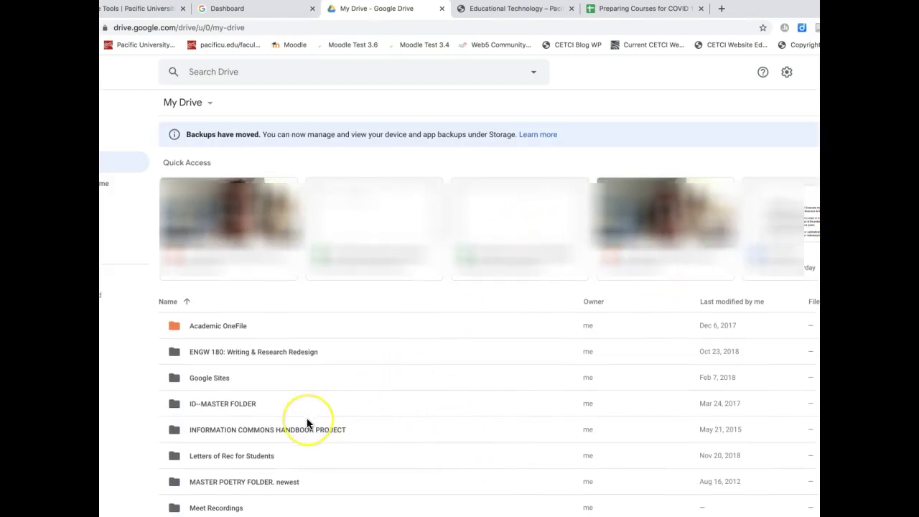
- Open the Meet Recordings folder in My Drive and preview the tdt-nwfb-sfg recording from 2020-03-10
scroll(306, 417, down, 3)
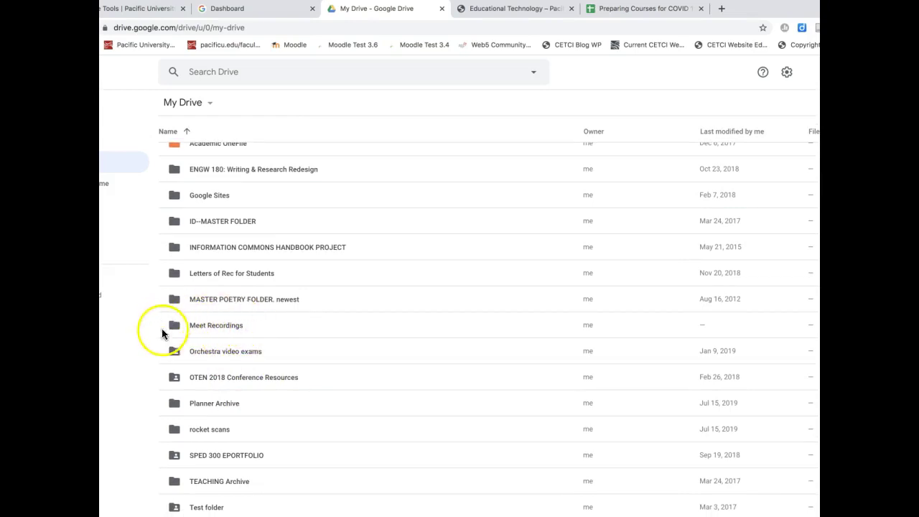
double_click(222, 326)
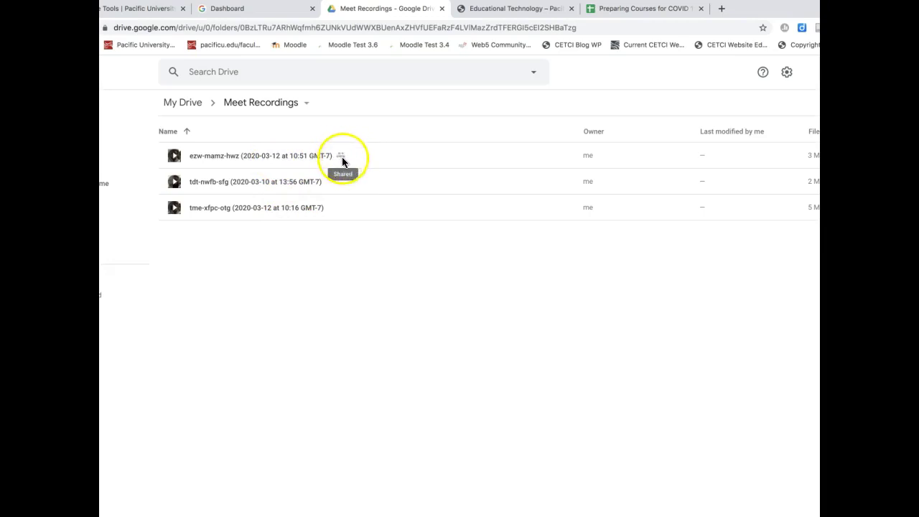
double_click(262, 185)
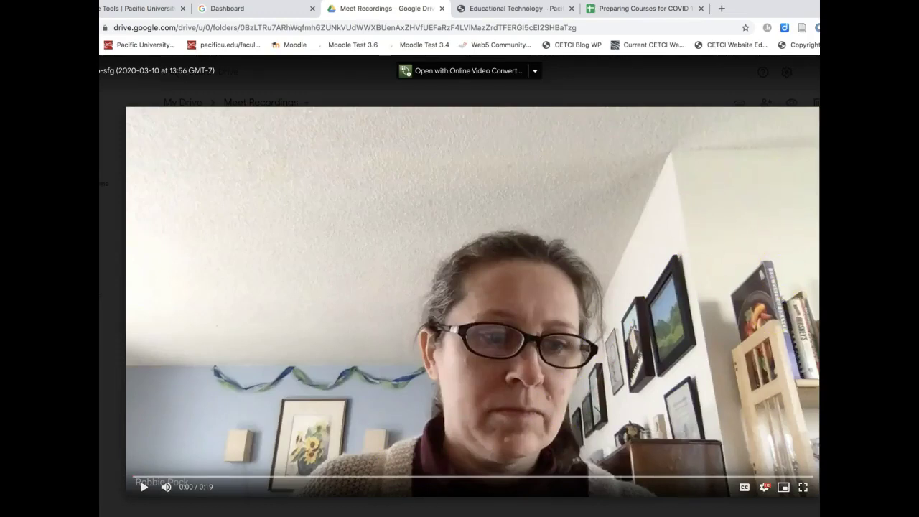
- Open the advanced sharing settings for the previewed recording
mouse_move(819, 63)
mouse_down()
mouse_move(786, 63)
mouse_move(820, 63)
mouse_up()
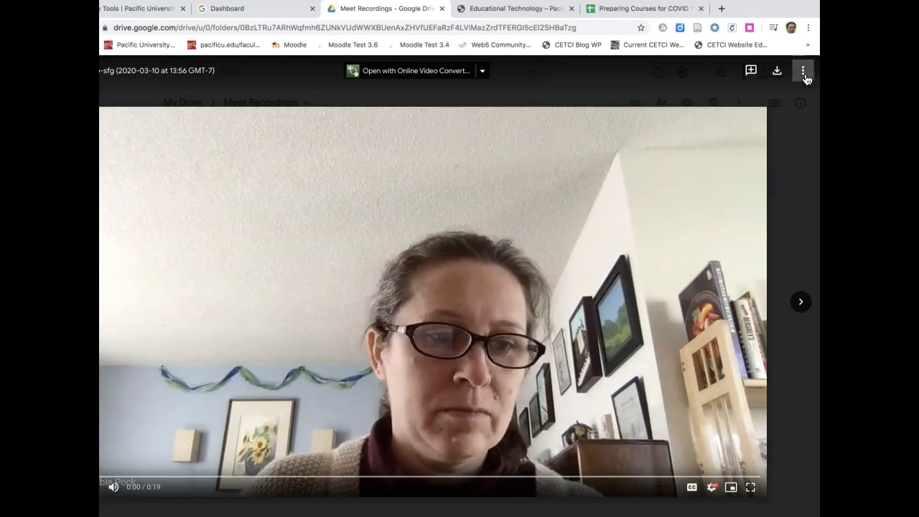
click(804, 73)
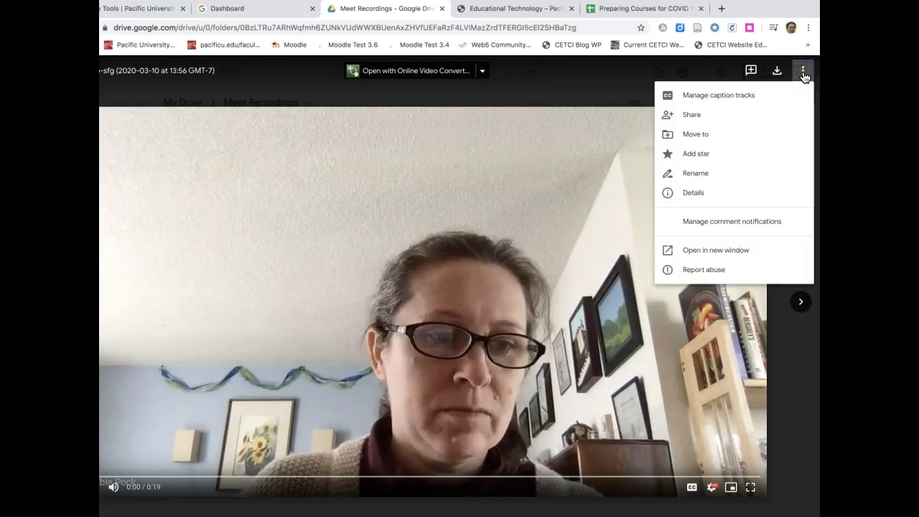
click(693, 115)
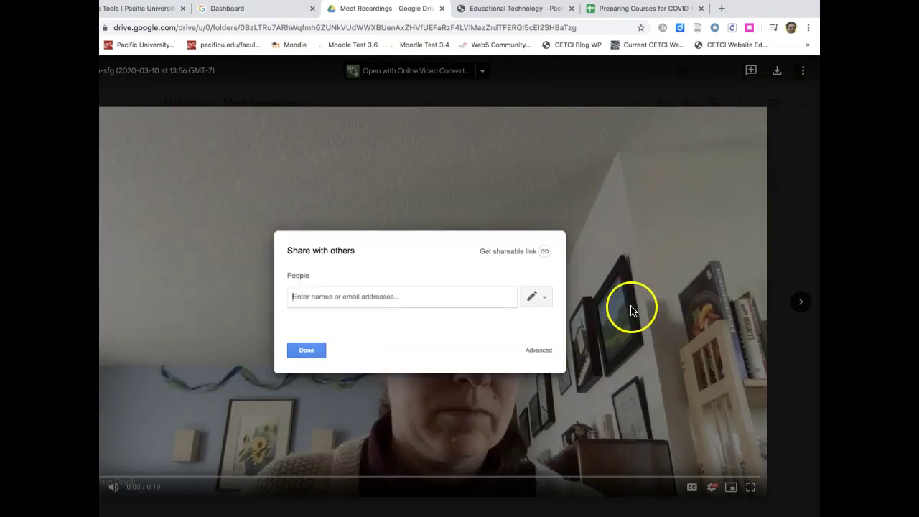
click(541, 352)
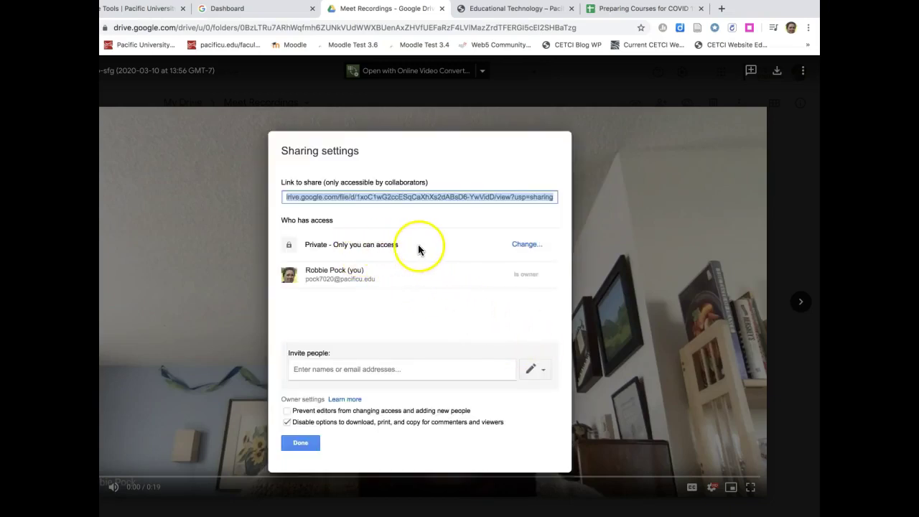
- Set the recording's link sharing to "On - Anyone with the link", save it, and return to the Meet Recordings folder
click(528, 247)
click(304, 262)
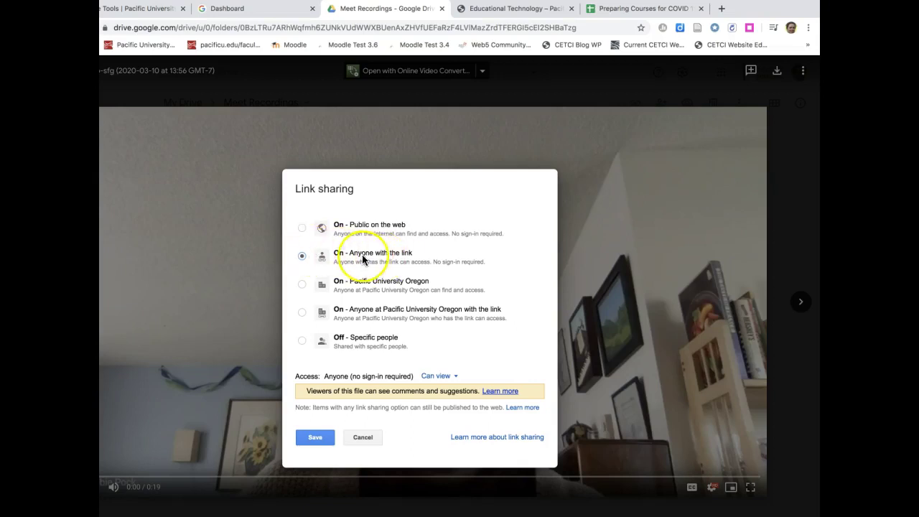
click(313, 438)
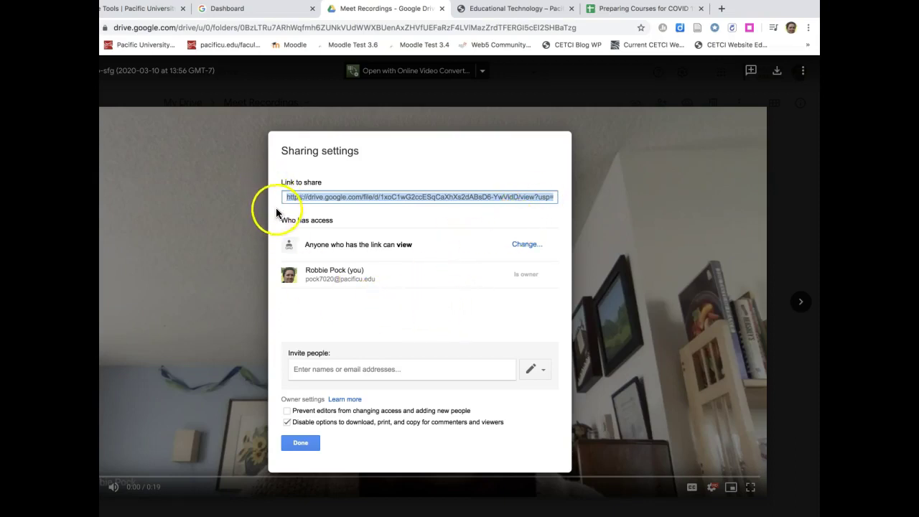
click(301, 441)
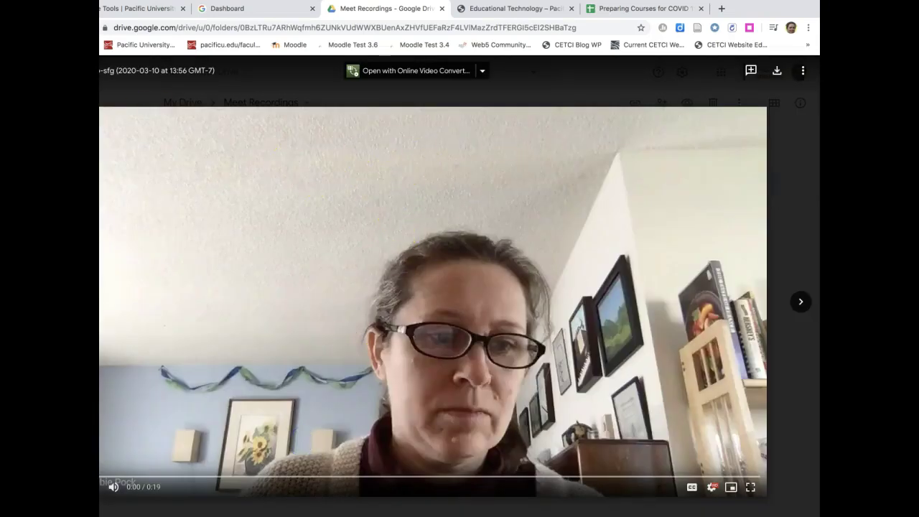
key(Escape)
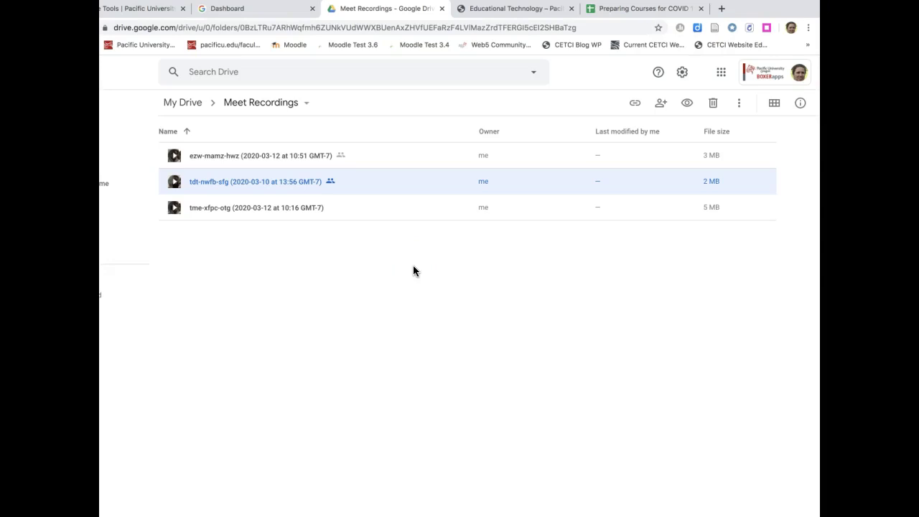
- Examine the file actions available for the tme-xfpc-otg recording, including the option to rename it
click(401, 267)
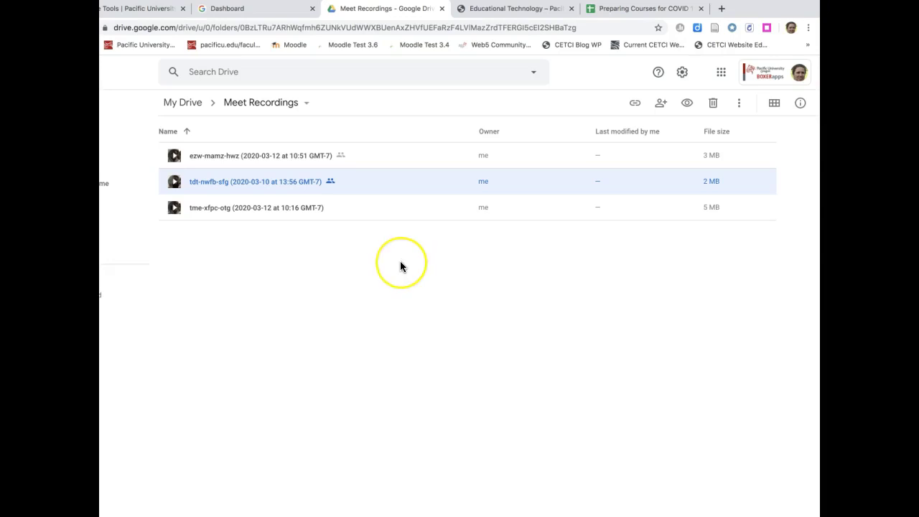
right_click(275, 208)
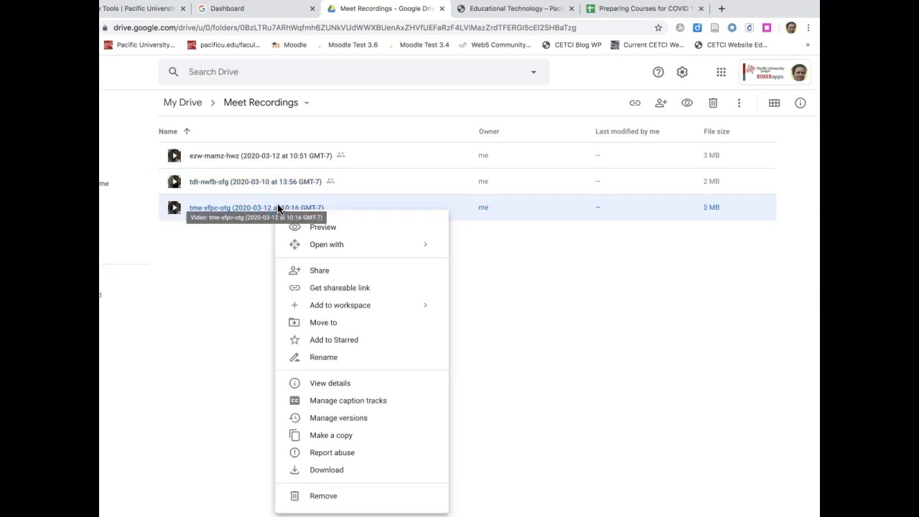
click(331, 361)
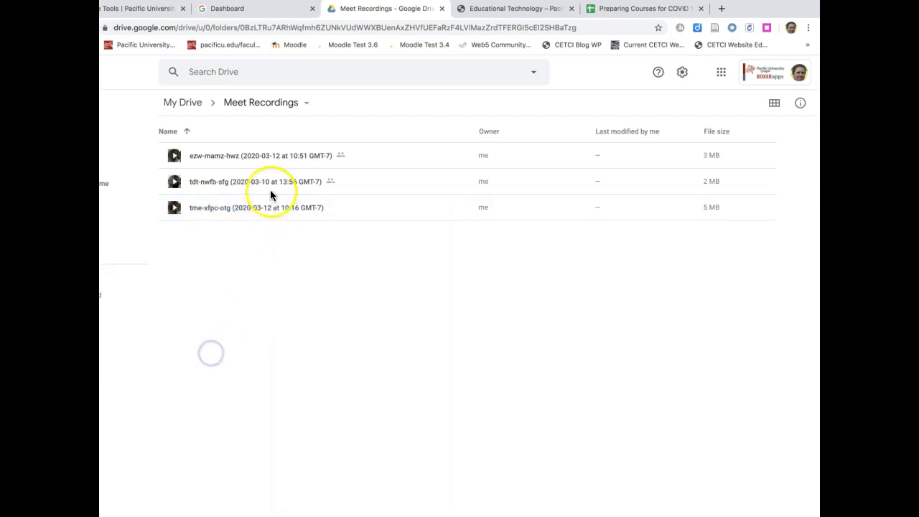